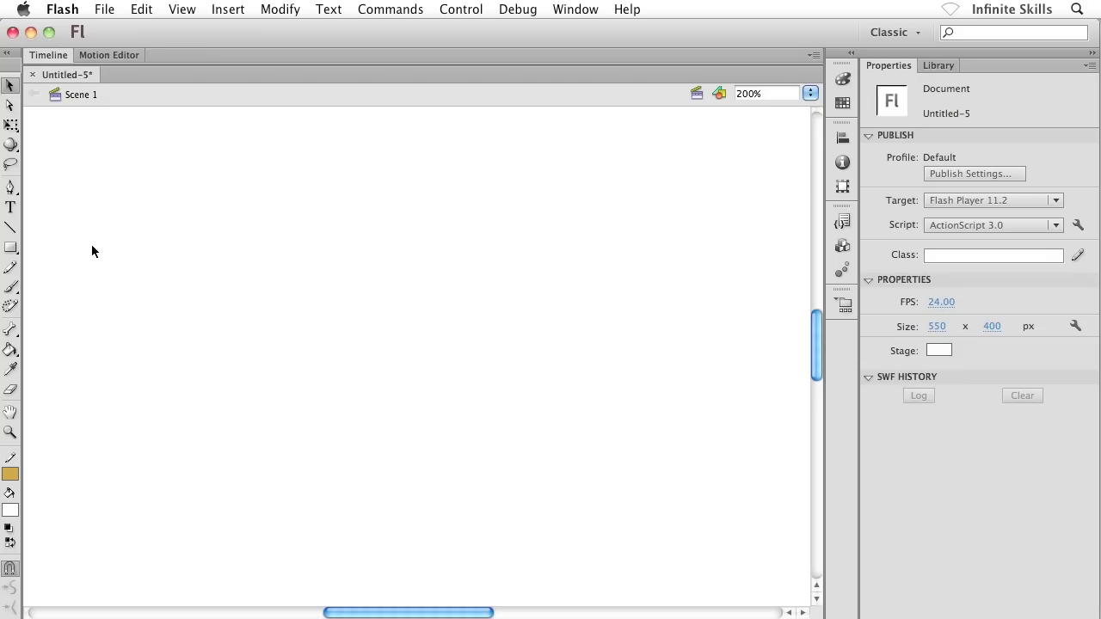
- Draw five practice freehand strokes with the Pencil tool, then select them all
left_click(10, 267)
mouse_move(109, 346)
left_mouse_down()
mouse_move(117, 303)
mouse_move(191, 197)
left_mouse_up()
mouse_move(247, 175)
left_mouse_down()
mouse_move(237, 211)
mouse_move(371, 240)
mouse_move(491, 233)
left_mouse_up()
mouse_move(561, 157)
left_mouse_down()
mouse_move(575, 293)
mouse_move(659, 294)
left_mouse_up()
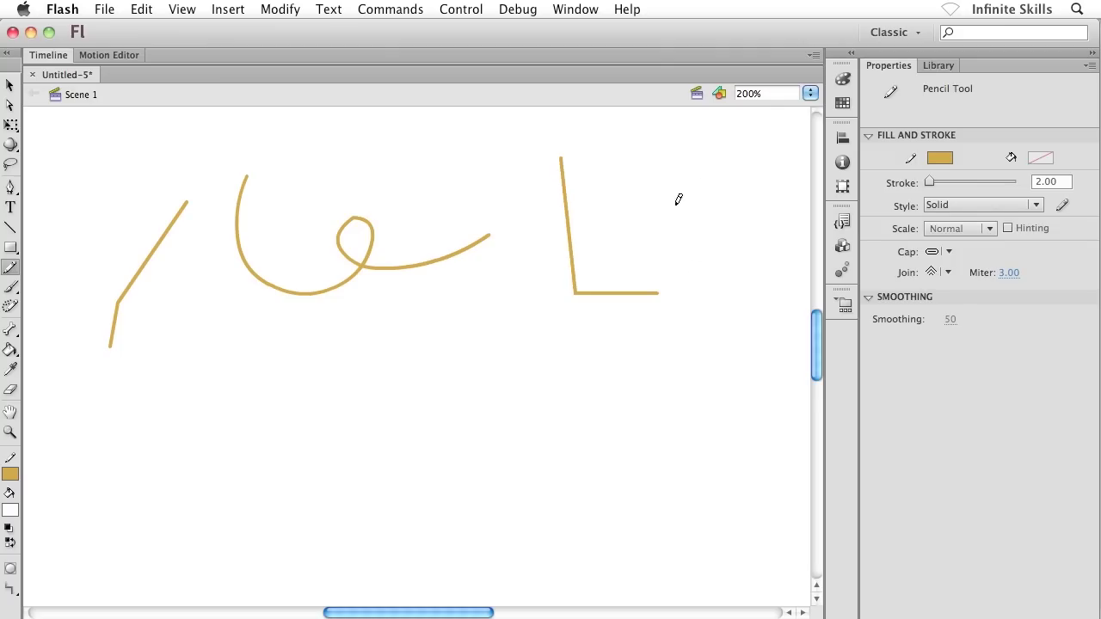
mouse_move(669, 158)
left_mouse_down()
mouse_move(698, 239)
mouse_move(701, 323)
left_mouse_up()
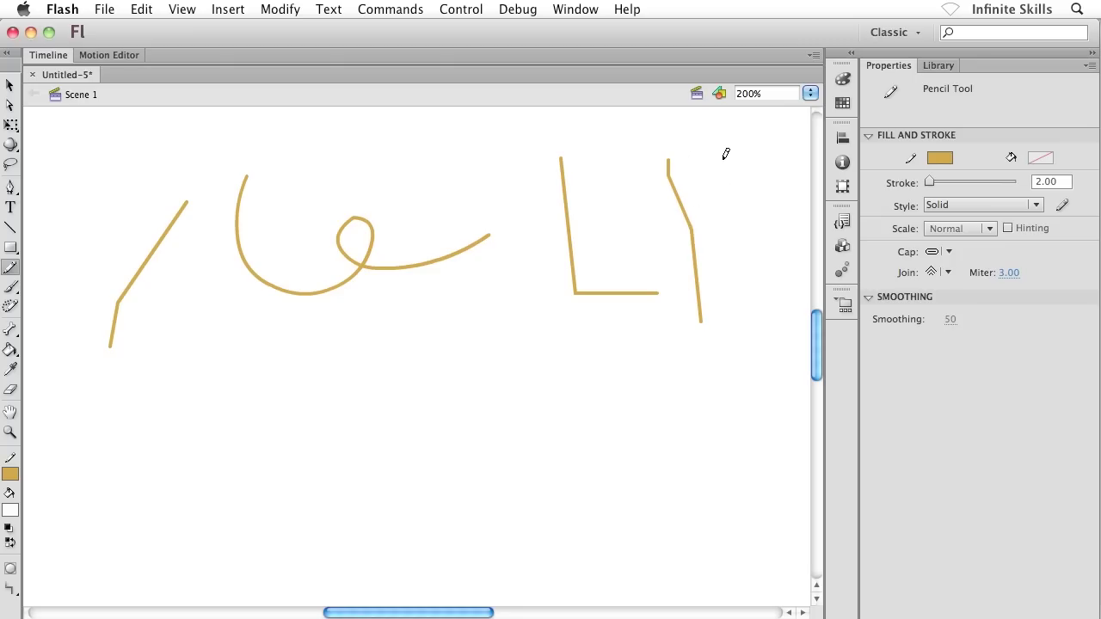
mouse_move(721, 159)
left_mouse_down()
mouse_move(719, 235)
mouse_move(739, 314)
left_mouse_up()
key("super+a")
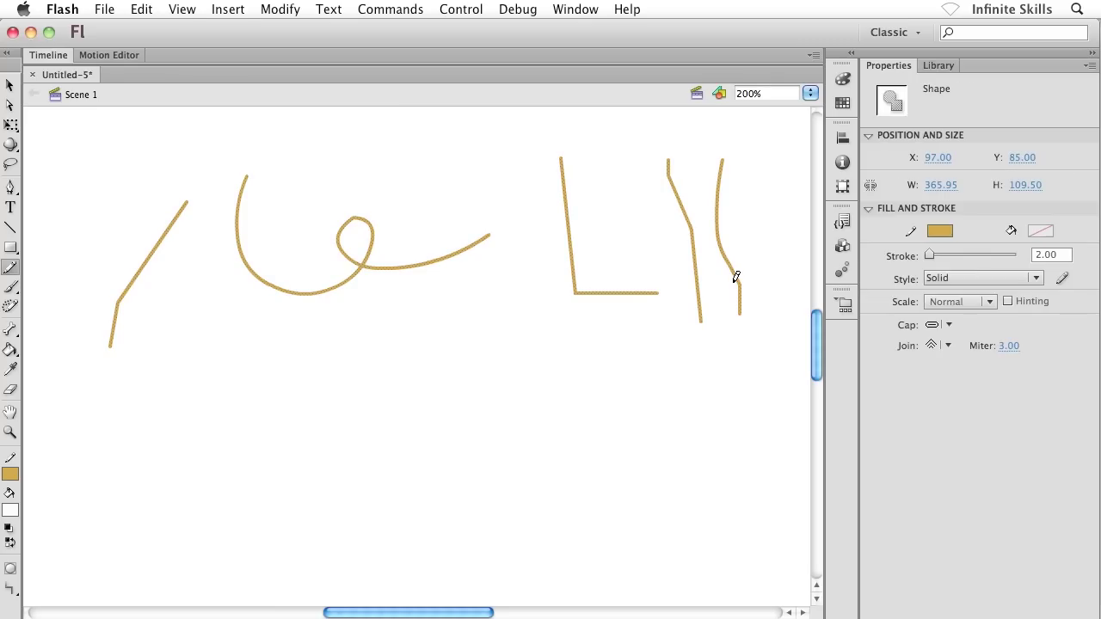
- Delete the selected pencil strokes and pick the Line tool with Snap to Objects enabled
key("Delete")
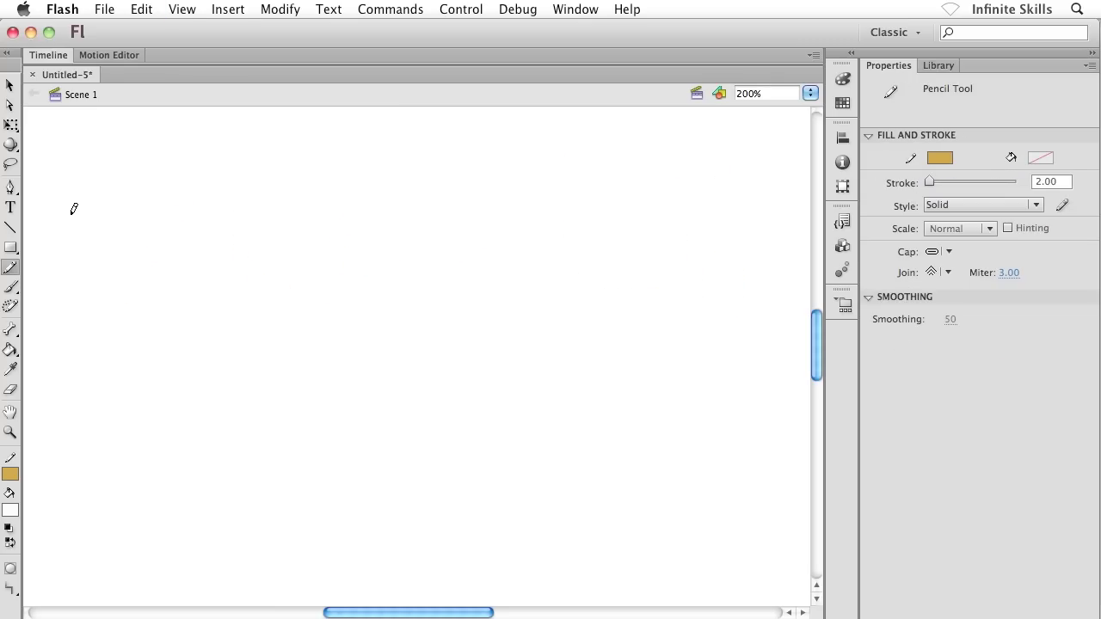
left_click(12, 232)
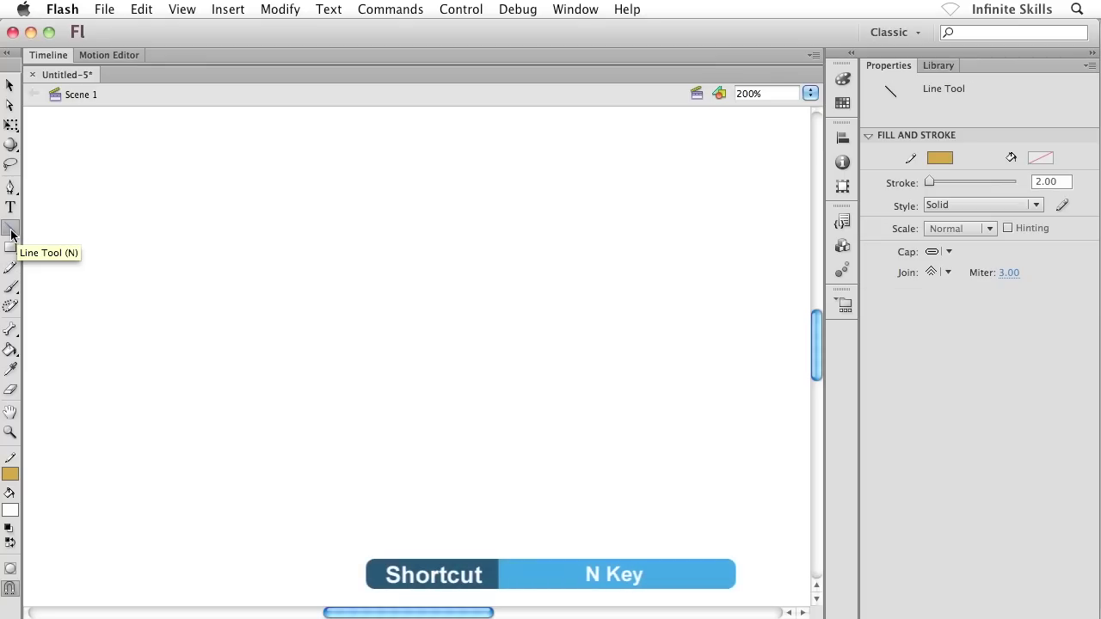
left_click(9, 589)
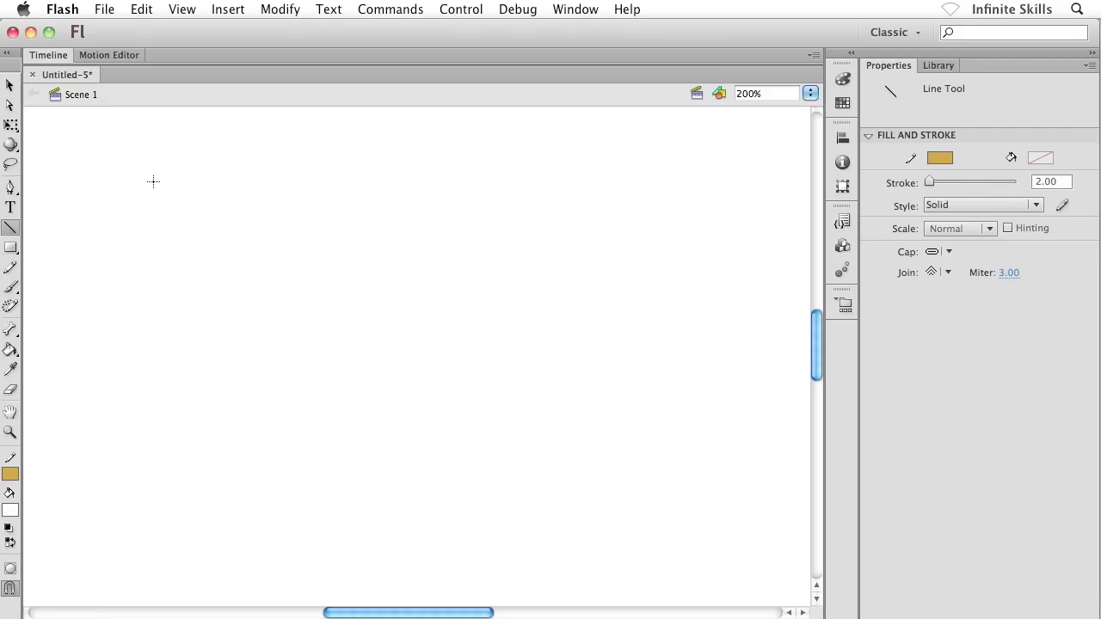
left_click_drag(89, 164, 213, 266)
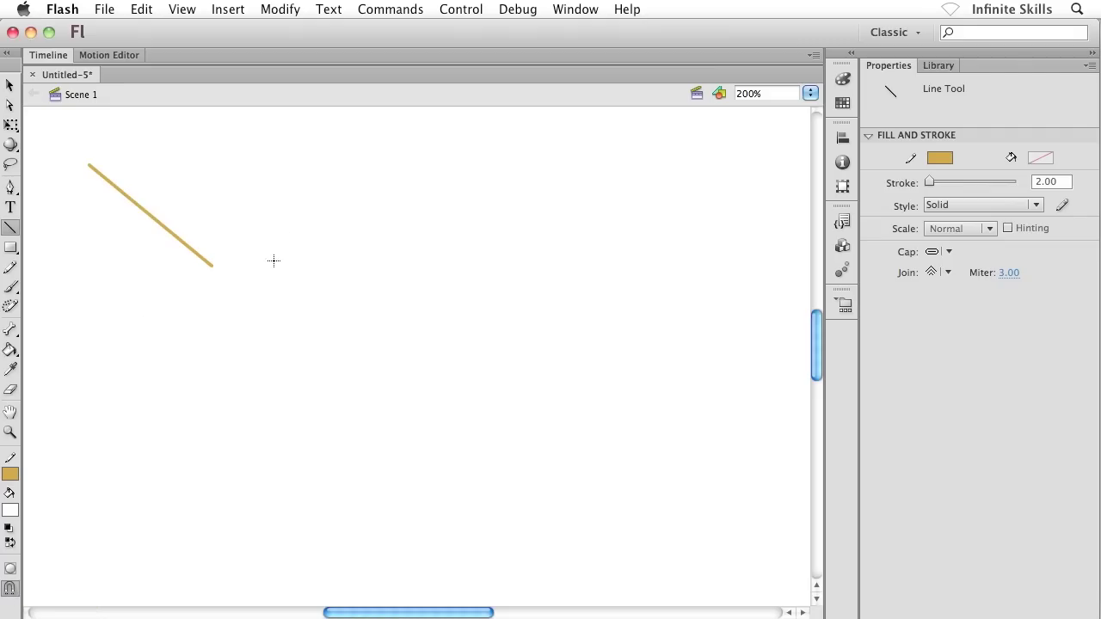
left_click_drag(241, 205, 499, 215)
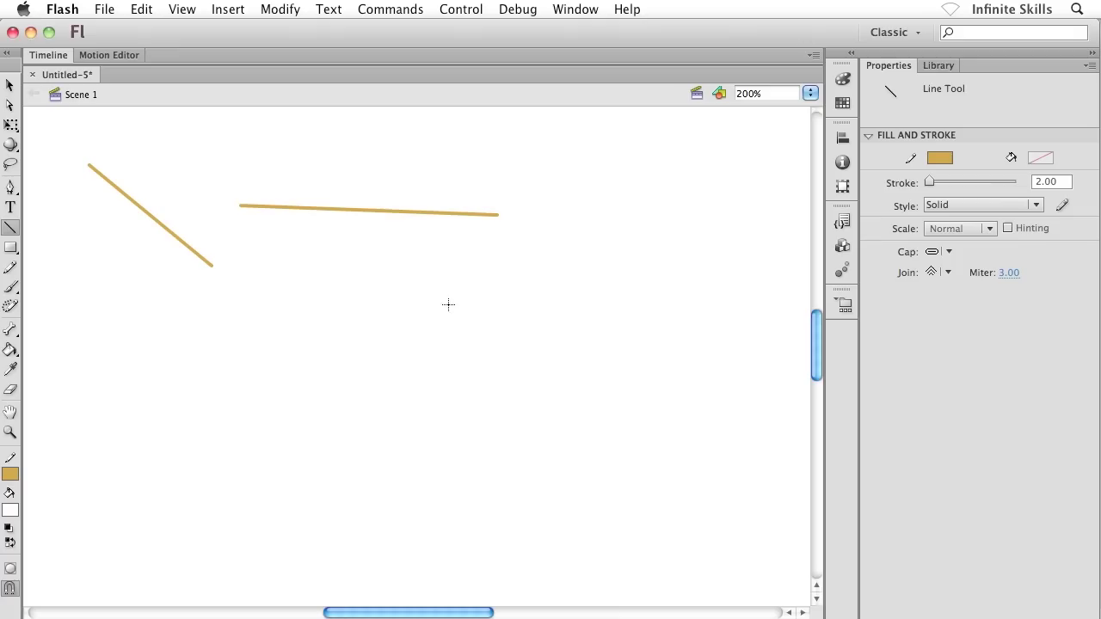
mouse_move(221, 396)
left_mouse_down()
mouse_move(307, 290)
mouse_move(352, 298)
left_mouse_up()
mouse_move(96, 287)
left_mouse_down()
mouse_move(111, 437)
mouse_move(95, 497)
left_mouse_up()
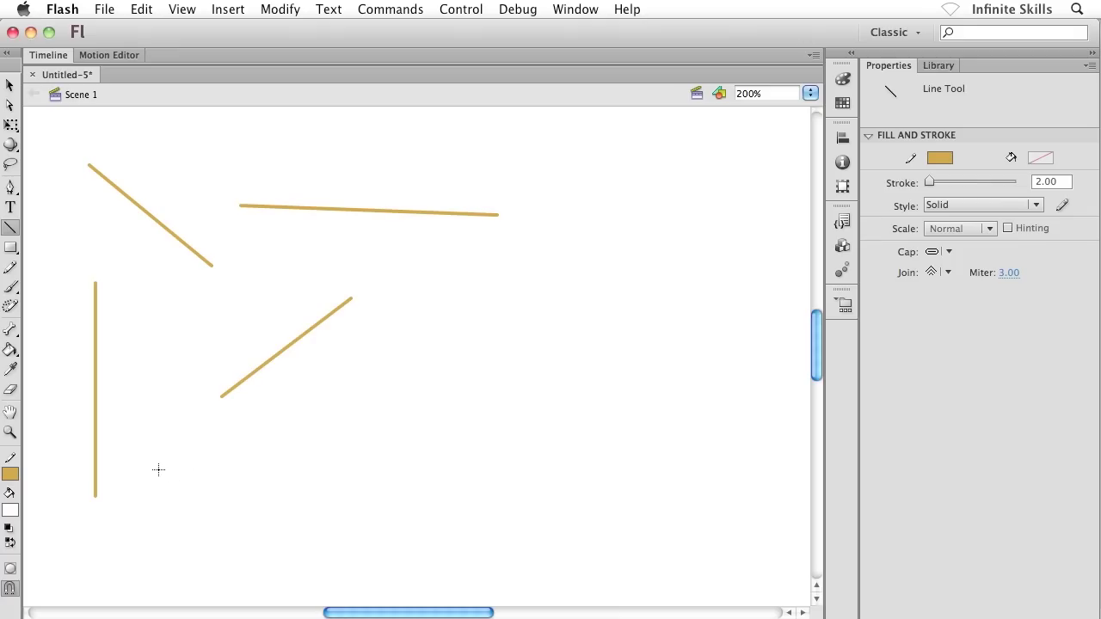
left_click_drag(158, 470, 389, 469)
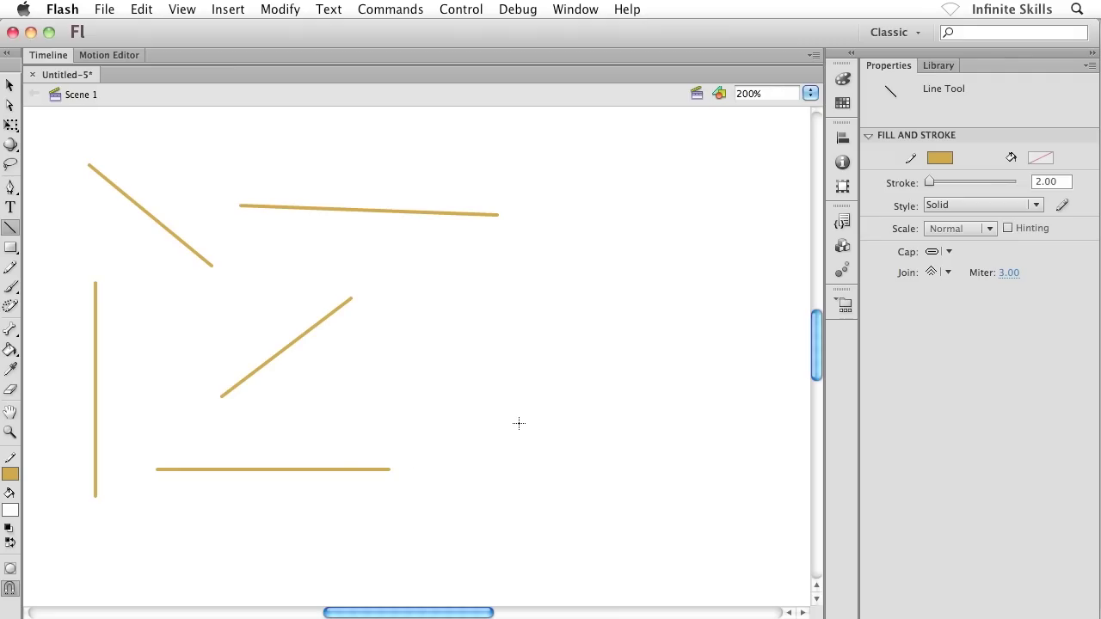
mouse_move(417, 381)
left_mouse_down()
mouse_move(679, 335)
mouse_move(691, 298)
mouse_move(706, 381)
mouse_move(682, 418)
mouse_move(558, 456)
mouse_move(585, 418)
mouse_move(590, 379)
mouse_move(550, 288)
mouse_move(576, 378)
mouse_move(541, 448)
mouse_move(553, 344)
mouse_move(622, 390)
mouse_move(654, 390)
mouse_move(698, 354)
mouse_move(680, 330)
mouse_move(585, 290)
mouse_move(514, 285)
mouse_move(382, 326)
mouse_move(353, 364)
mouse_move(369, 413)
mouse_move(467, 435)
mouse_move(497, 389)
mouse_move(686, 389)
left_mouse_up()
key("shift")
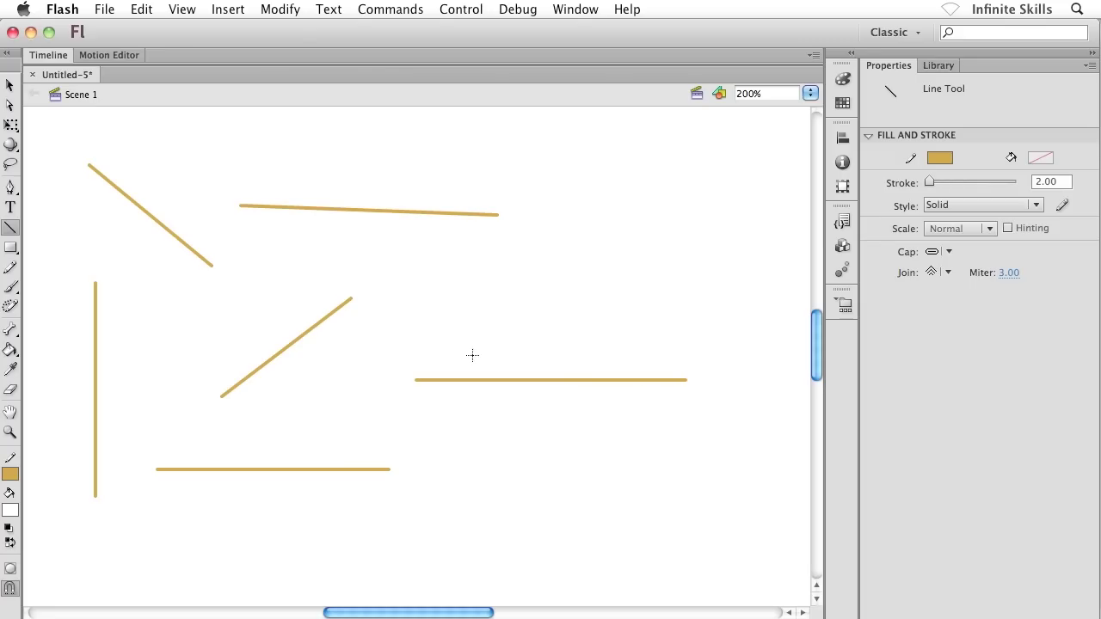
left_click_drag(429, 345, 701, 345)
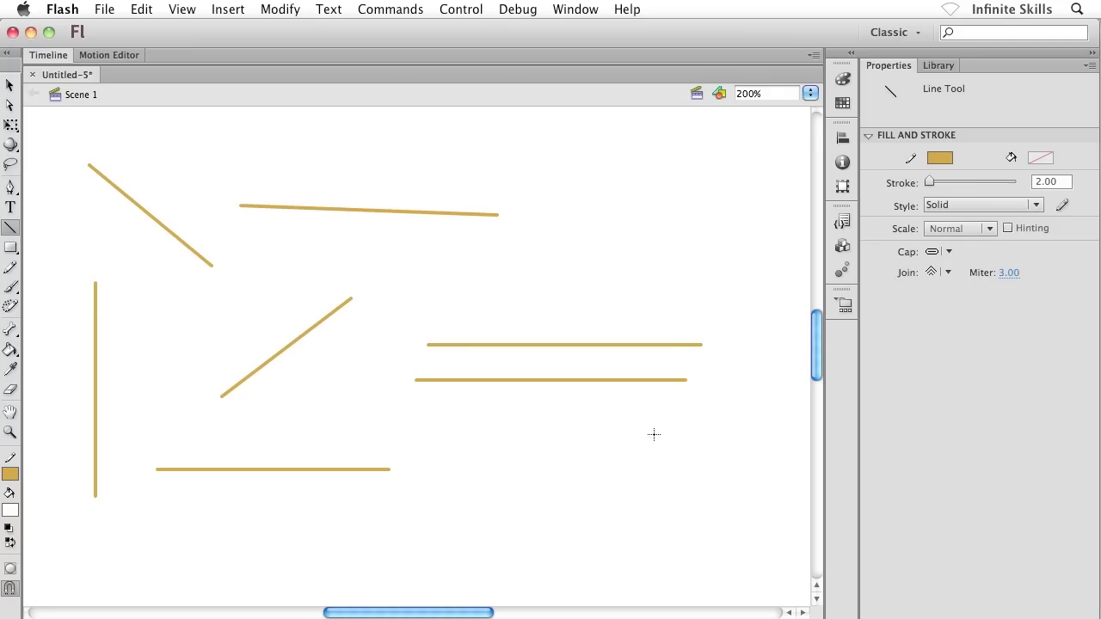
left_click_drag(638, 298, 614, 171)
key("shift")
left_click_drag(617, 168, 619, 154)
mouse_move(504, 293)
left_mouse_down()
mouse_move(533, 243)
mouse_move(596, 201)
left_mouse_up()
left_click_drag(415, 249, 470, 302)
key("super+a")
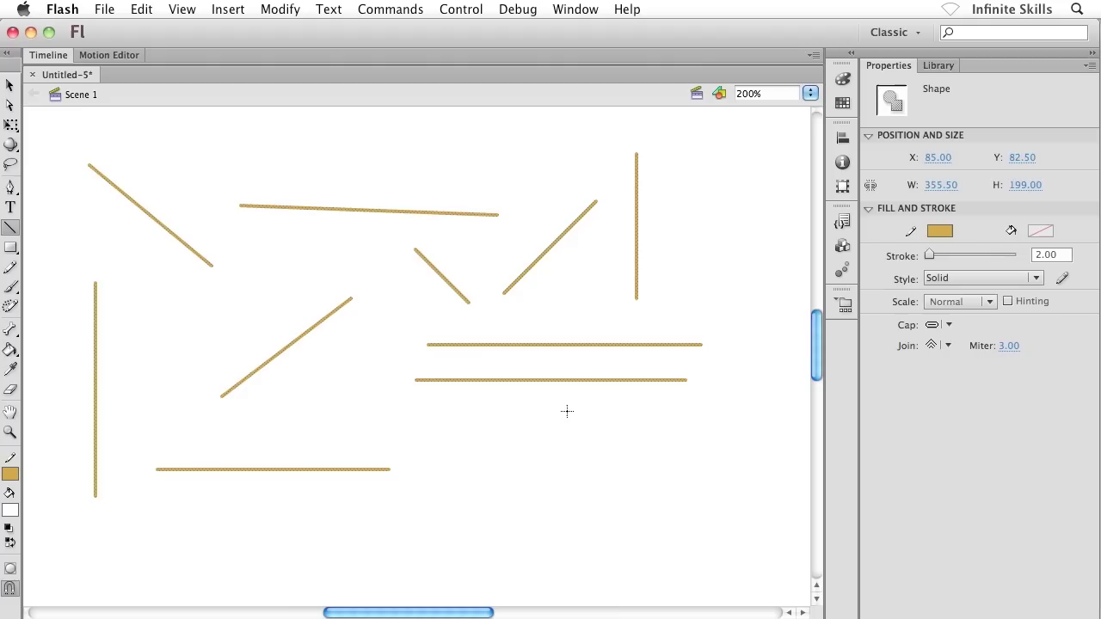
key("Delete")
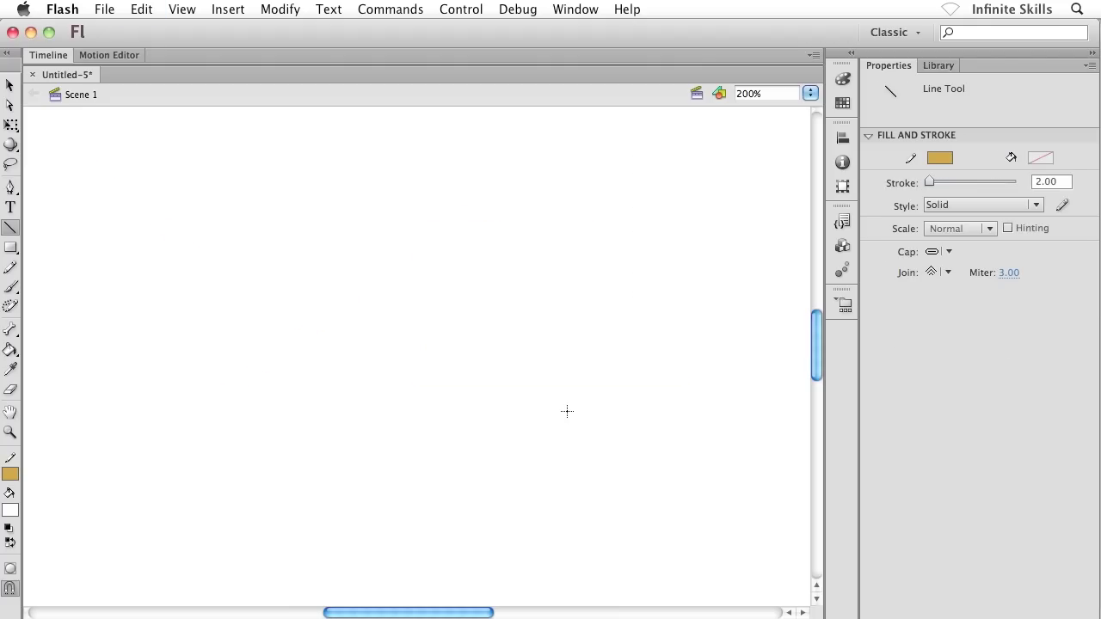
- Draw five tan lines snapping end to end at a shared corner, then delete them all
mouse_move(157, 203)
left_mouse_down()
mouse_move(268, 287)
mouse_move(189, 353)
mouse_move(271, 285)
left_mouse_up()
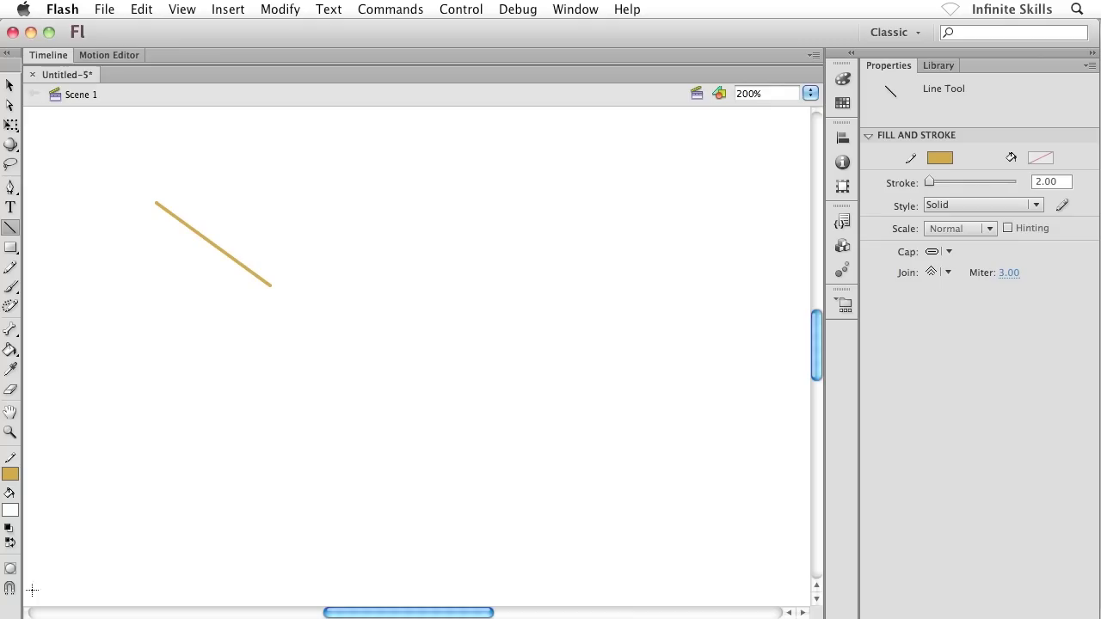
mouse_move(319, 221)
left_mouse_down()
mouse_move(416, 189)
mouse_move(557, 234)
mouse_move(569, 251)
mouse_move(305, 355)
mouse_move(319, 366)
mouse_move(352, 369)
mouse_move(324, 364)
mouse_move(485, 204)
mouse_move(511, 233)
mouse_move(505, 212)
mouse_move(381, 165)
mouse_move(300, 165)
mouse_move(271, 214)
mouse_move(292, 262)
mouse_move(401, 248)
mouse_move(438, 221)
mouse_move(314, 302)
mouse_move(370, 278)
mouse_move(389, 296)
left_mouse_up()
mouse_move(307, 454)
left_mouse_down()
mouse_move(337, 361)
mouse_move(389, 297)
left_mouse_up()
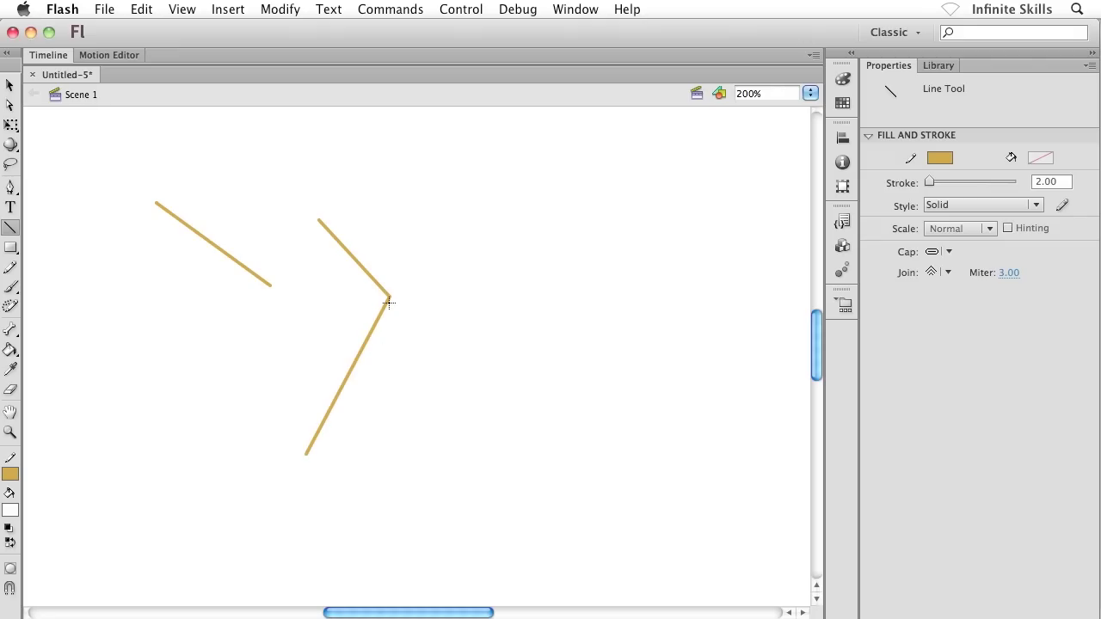
mouse_move(388, 298)
left_mouse_down()
mouse_move(437, 361)
mouse_move(475, 374)
left_mouse_up()
mouse_move(507, 313)
left_mouse_down()
mouse_move(409, 286)
mouse_move(478, 374)
left_mouse_up()
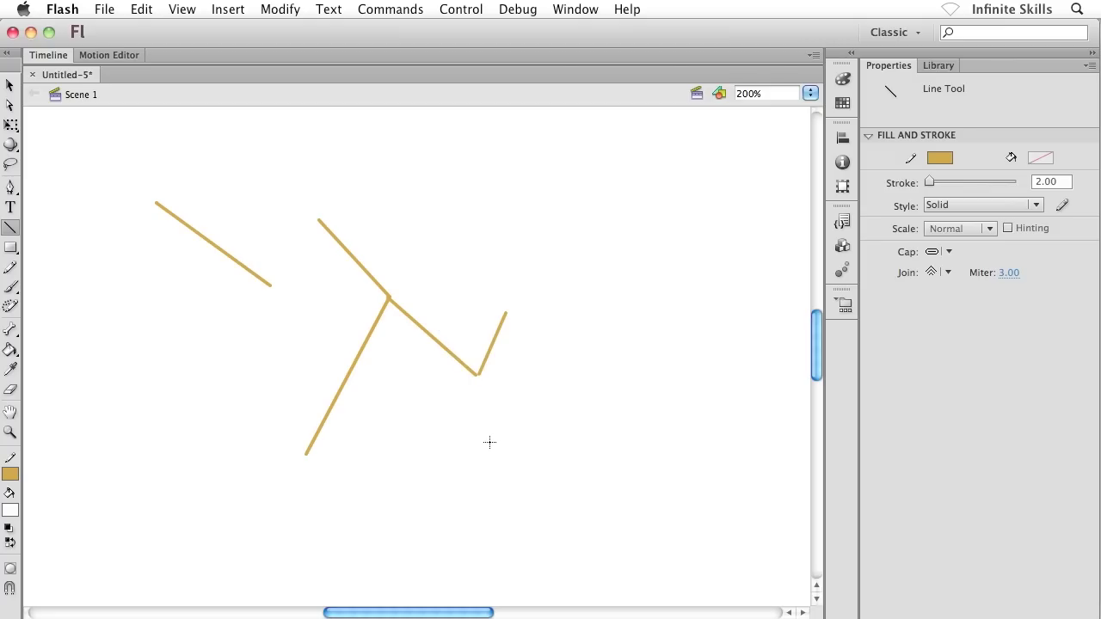
key("super+a")
key("BackSpace")
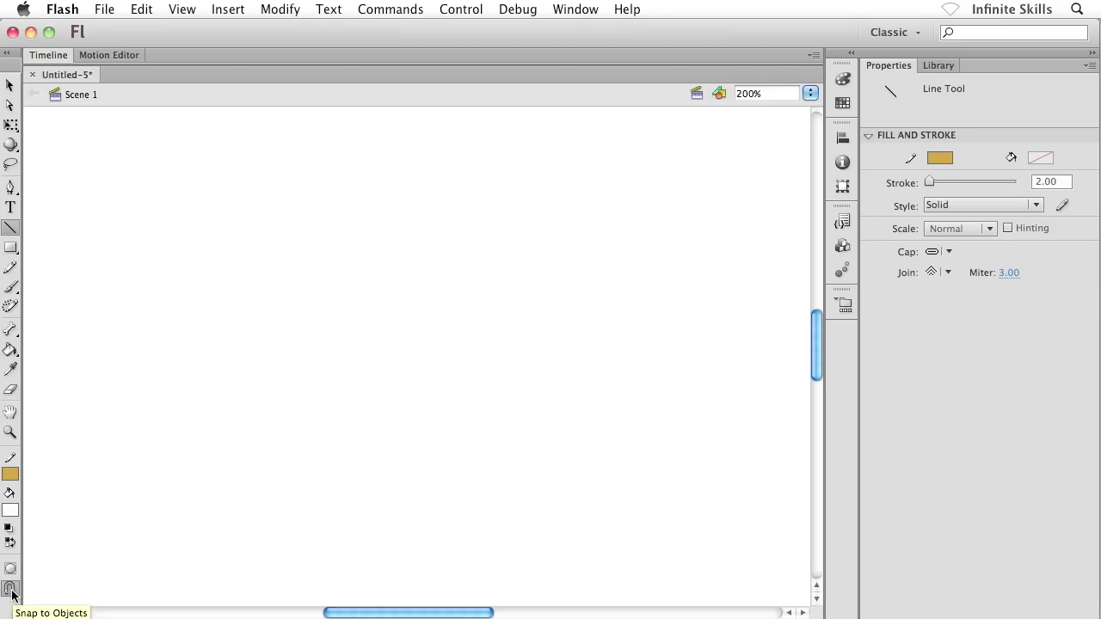
- With Snap to Objects on, draw a downward-pointing tan triangle from three snapped lines, then delete it
left_click(11, 590)
mouse_move(220, 205)
left_mouse_down()
mouse_move(266, 287)
mouse_move(253, 335)
mouse_move(305, 330)
mouse_move(285, 348)
mouse_move(219, 362)
mouse_move(233, 364)
mouse_move(218, 362)
mouse_move(249, 341)
mouse_move(341, 204)
mouse_move(339, 231)
mouse_move(344, 204)
mouse_move(341, 224)
mouse_move(344, 205)
mouse_move(219, 164)
mouse_move(304, 222)
mouse_move(587, 205)
left_mouse_up()
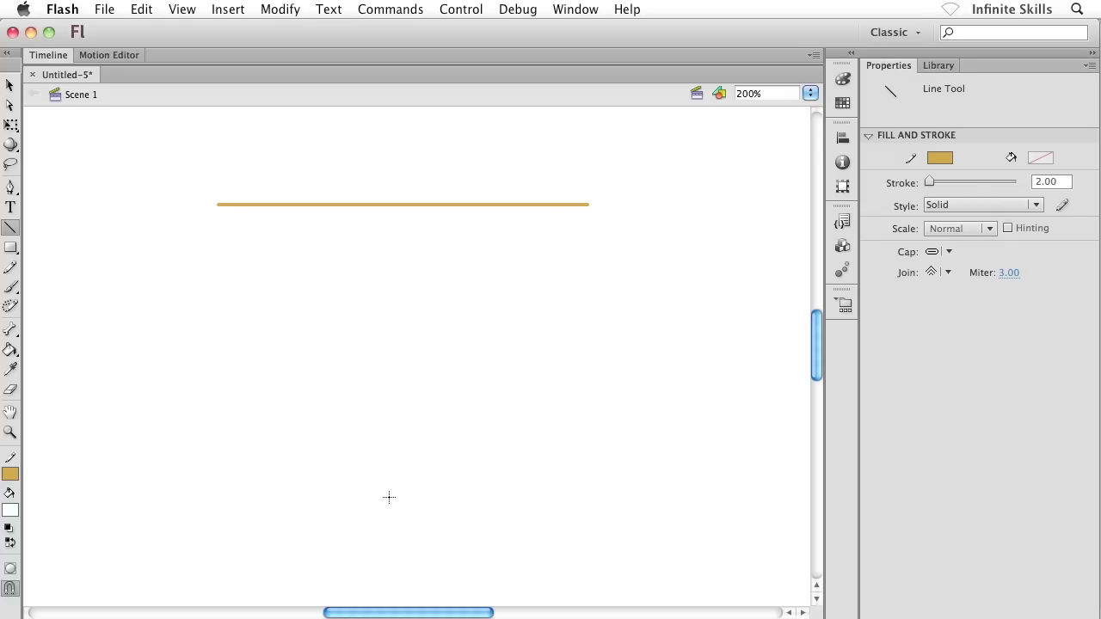
mouse_move(389, 498)
left_mouse_down()
mouse_move(482, 379)
mouse_move(521, 305)
mouse_move(548, 312)
mouse_move(588, 209)
mouse_move(593, 217)
mouse_move(588, 205)
mouse_move(597, 227)
mouse_move(591, 209)
left_mouse_up()
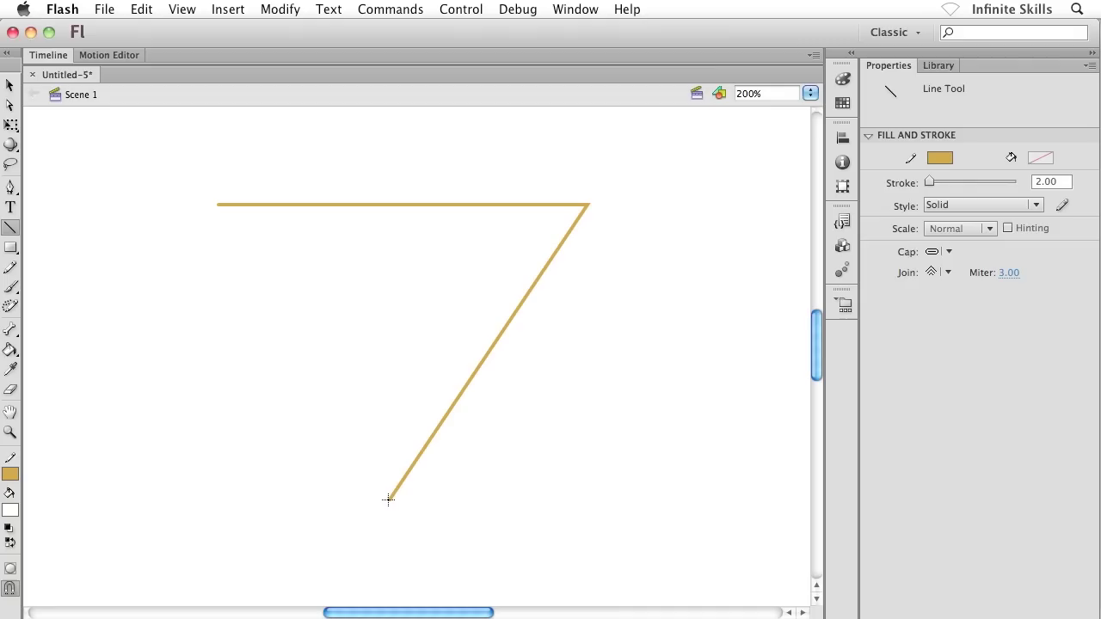
left_click_drag(391, 498, 226, 250)
left_click_drag(219, 222, 218, 205)
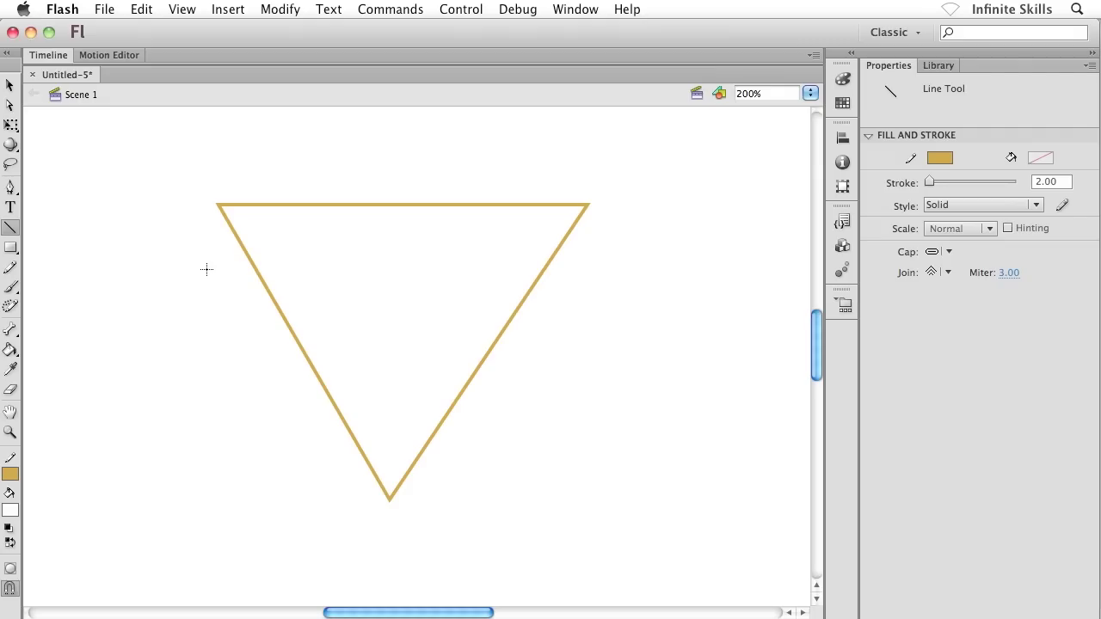
key("super+a")
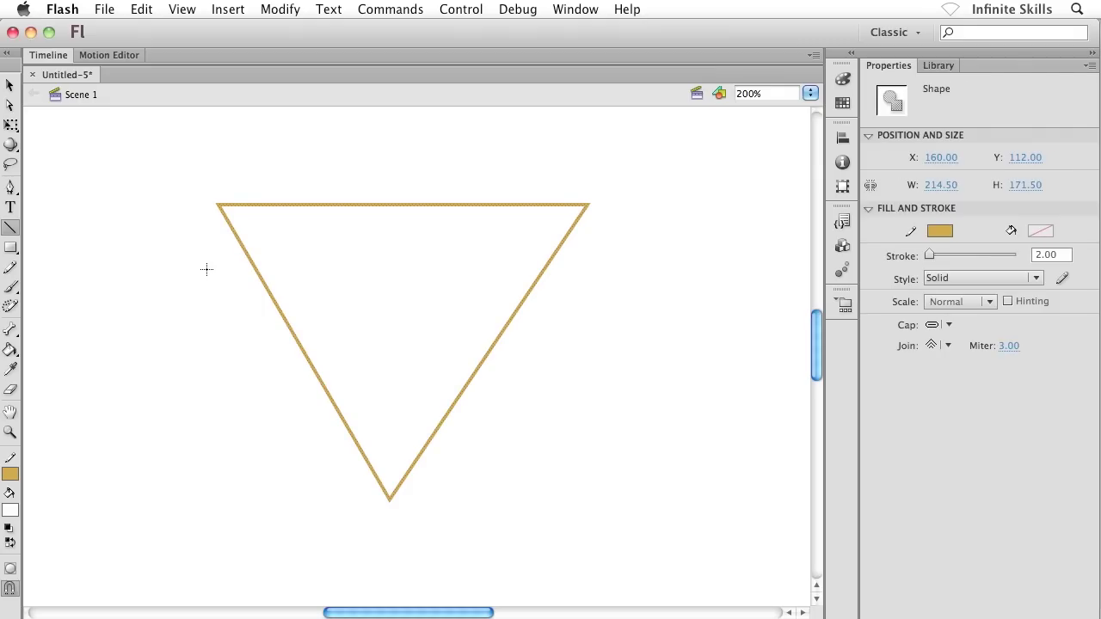
key("Delete")
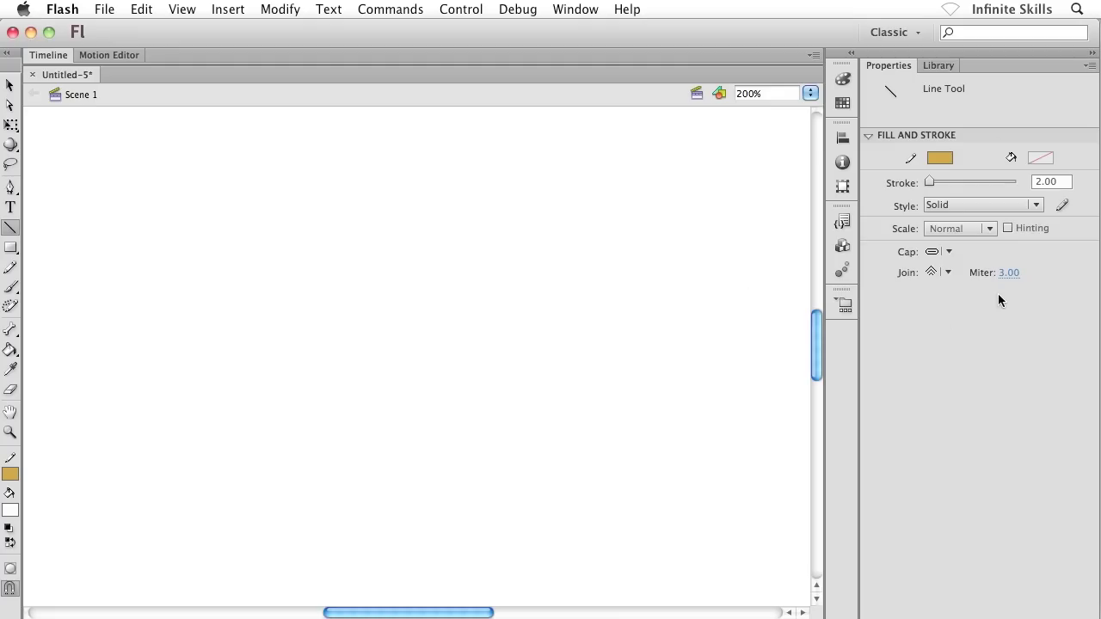
- Set the stroke to purple #6633CC, thickness 4, Dotted style, and draw the rectangle's top edge
left_click(937, 158)
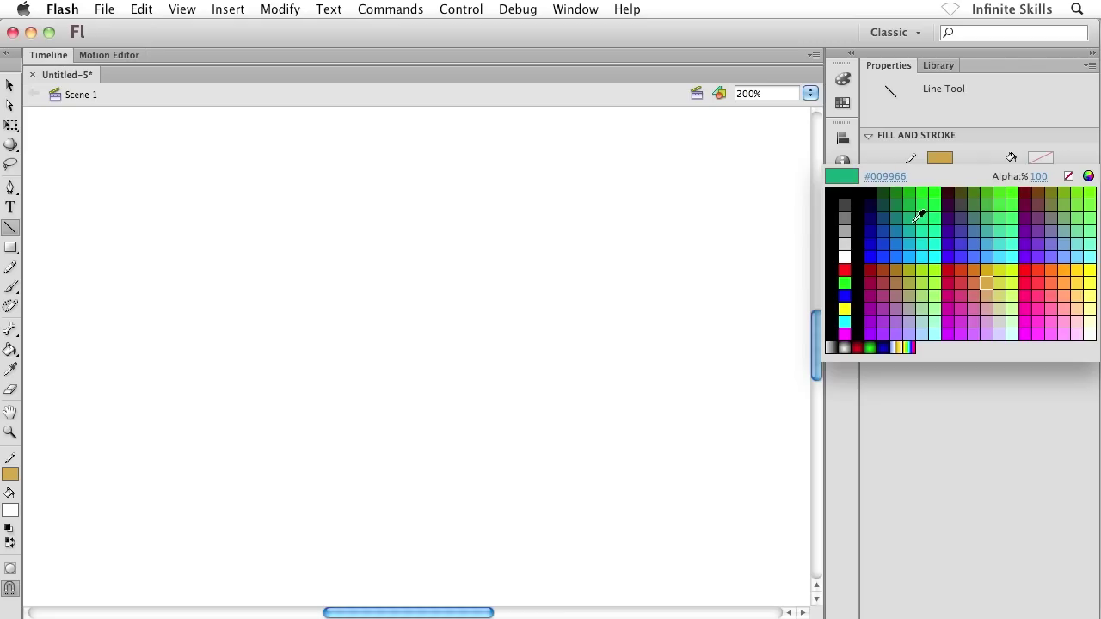
left_click(1041, 243)
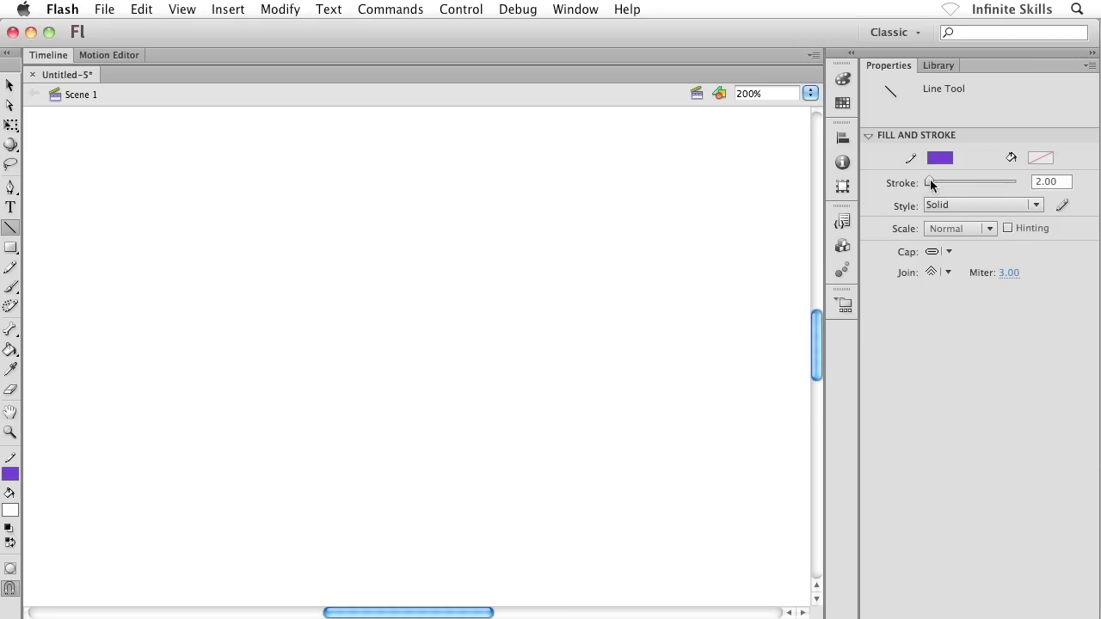
left_click(1057, 183)
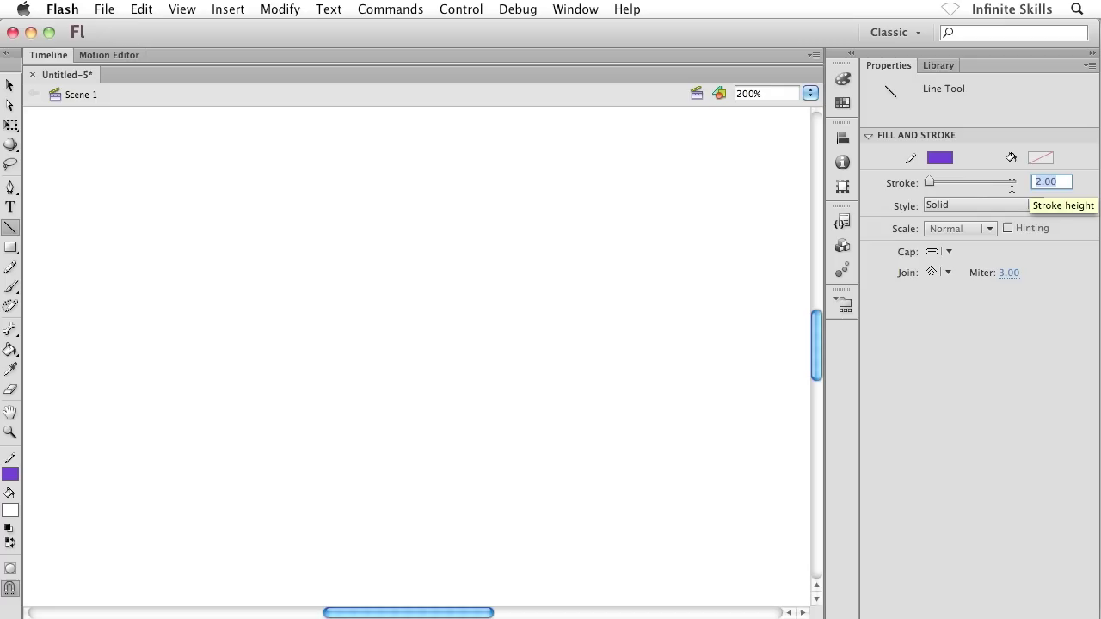
type("4")
key("Return")
left_click(970, 201)
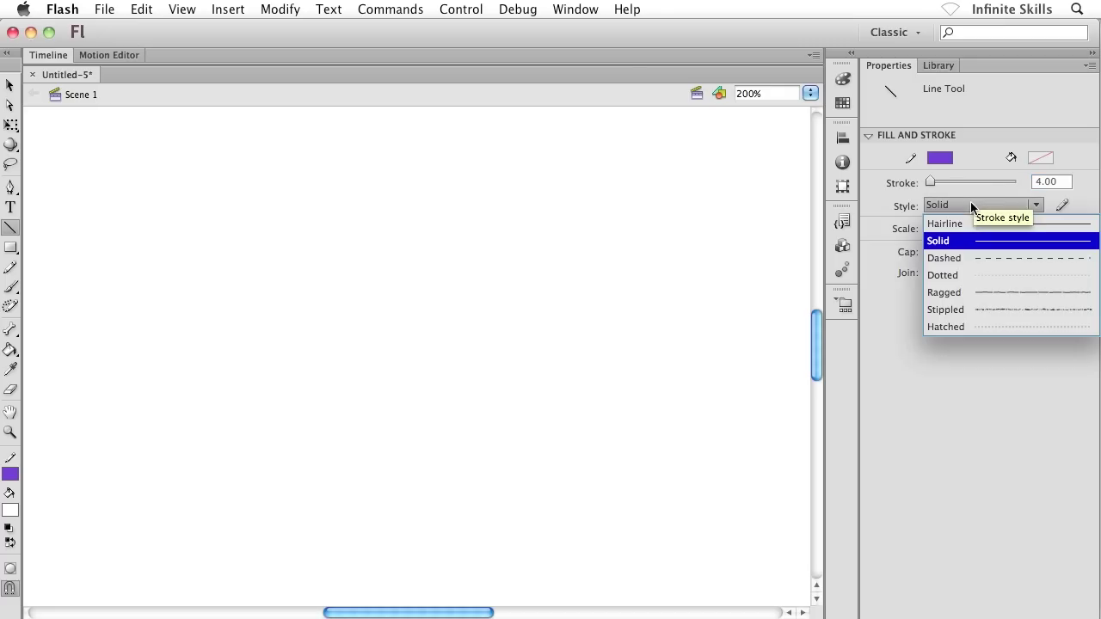
left_click(965, 274)
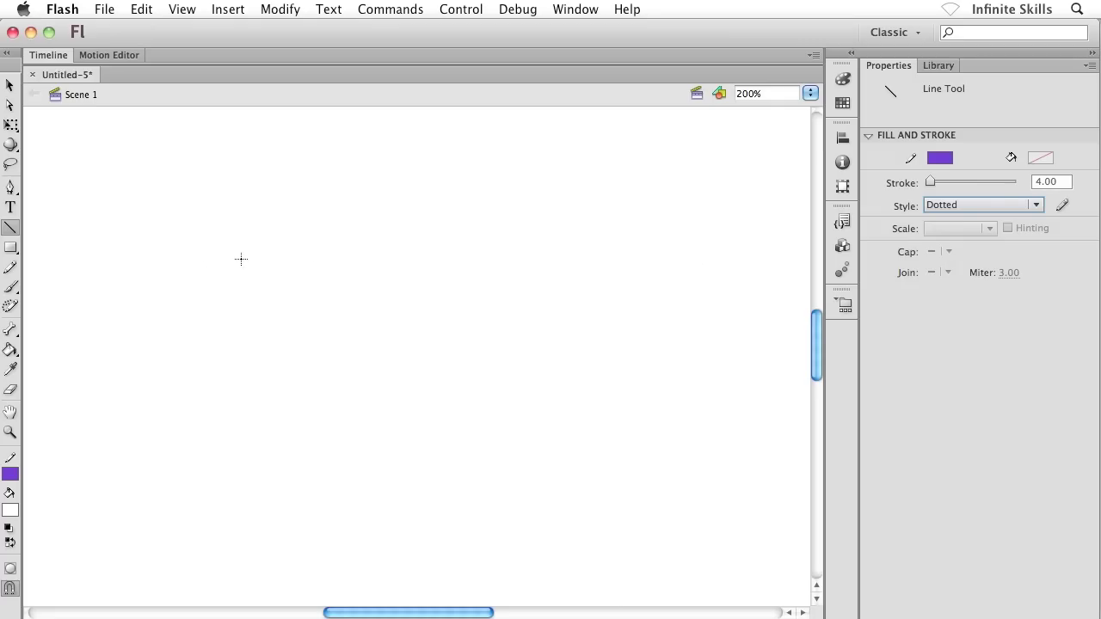
mouse_move(118, 259)
left_mouse_down()
mouse_move(490, 250)
mouse_move(506, 259)
mouse_move(503, 462)
mouse_move(116, 462)
mouse_move(128, 277)
mouse_move(116, 259)
left_mouse_up()
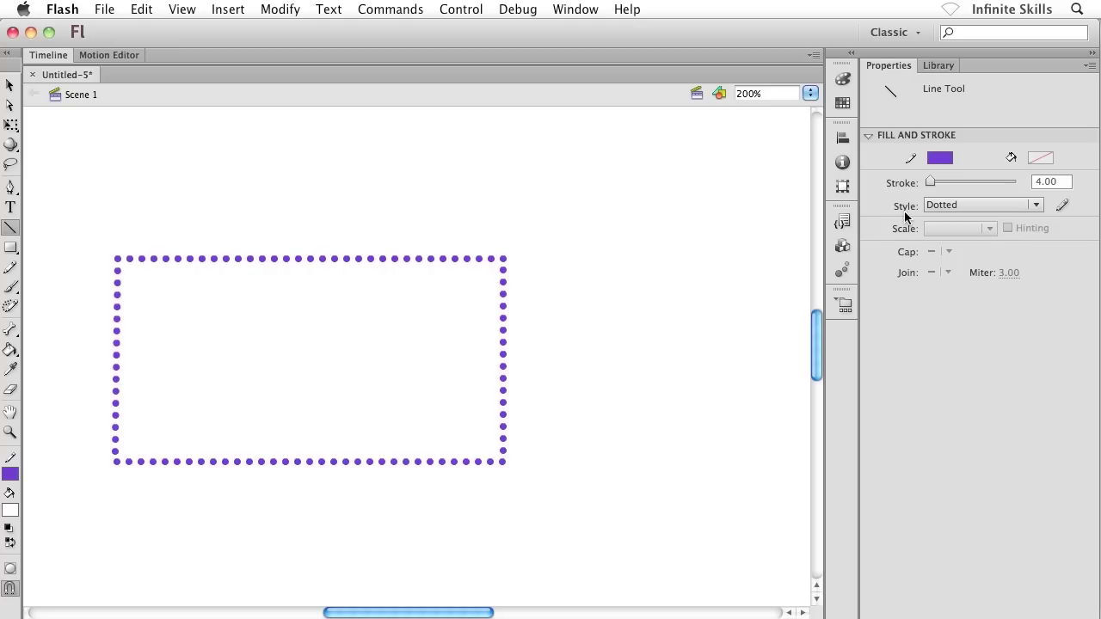
- Change the Line stroke style from Dotted to Solid and its Scale option to Normal
left_click(944, 206)
left_click(949, 242)
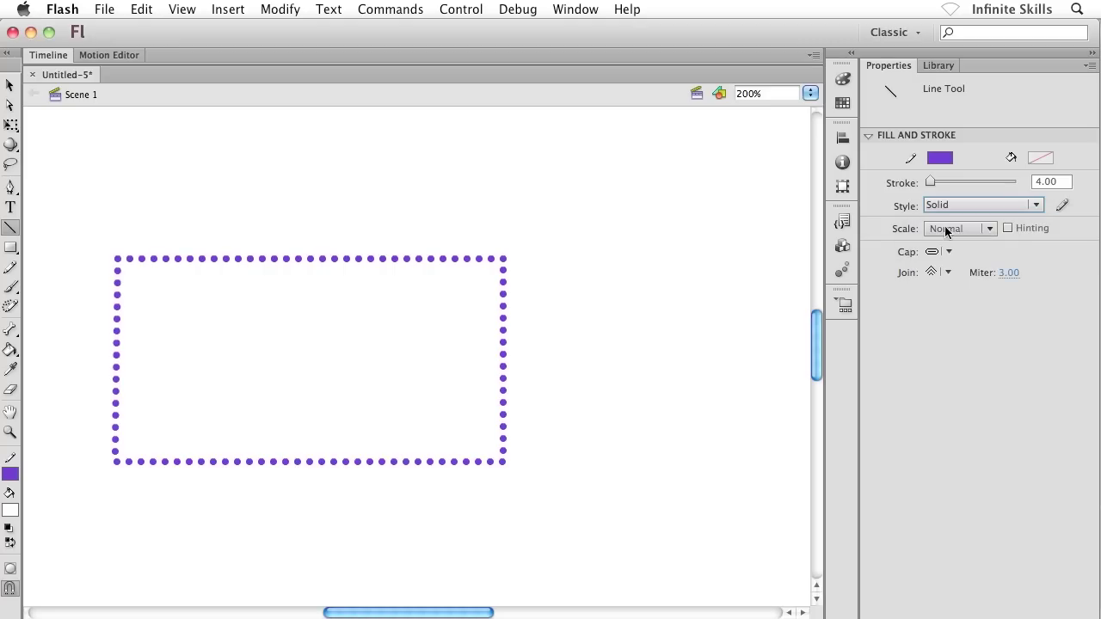
left_click(984, 229)
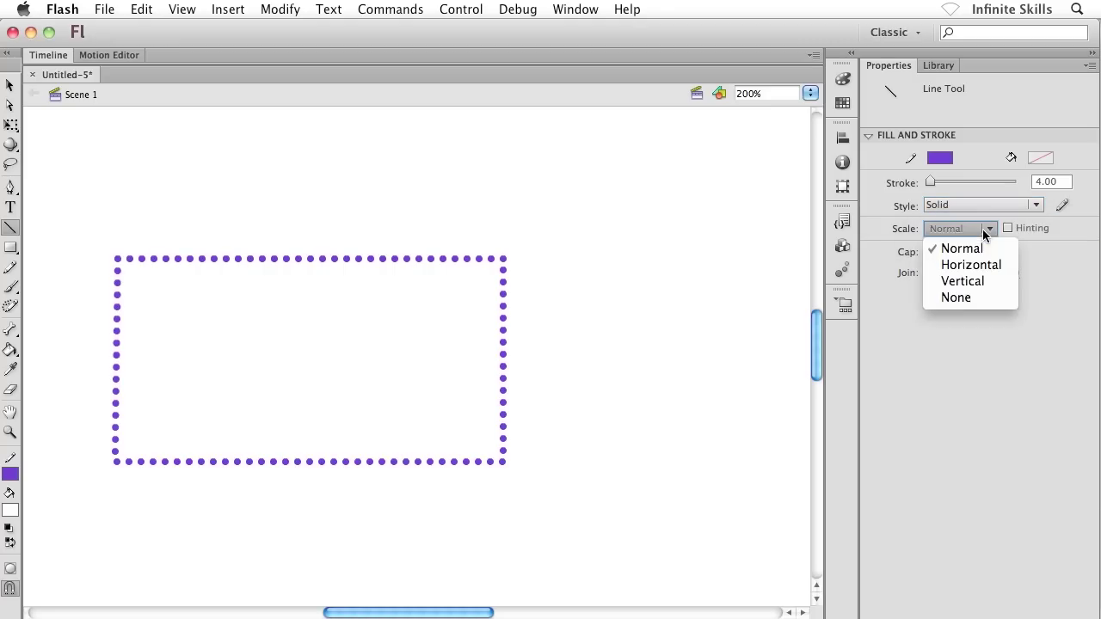
left_click(961, 249)
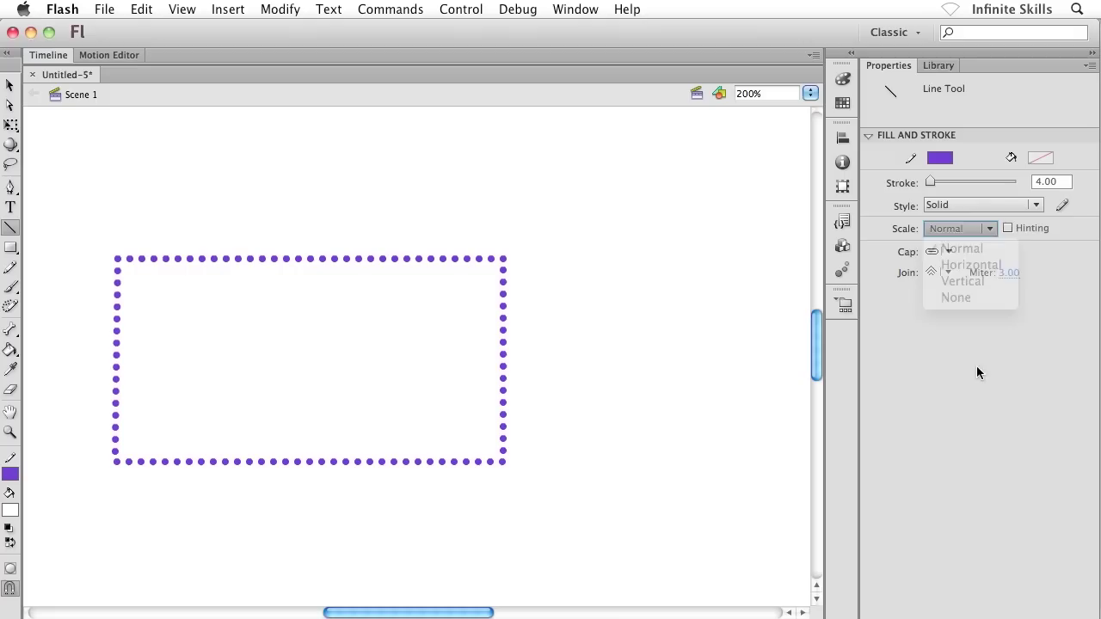